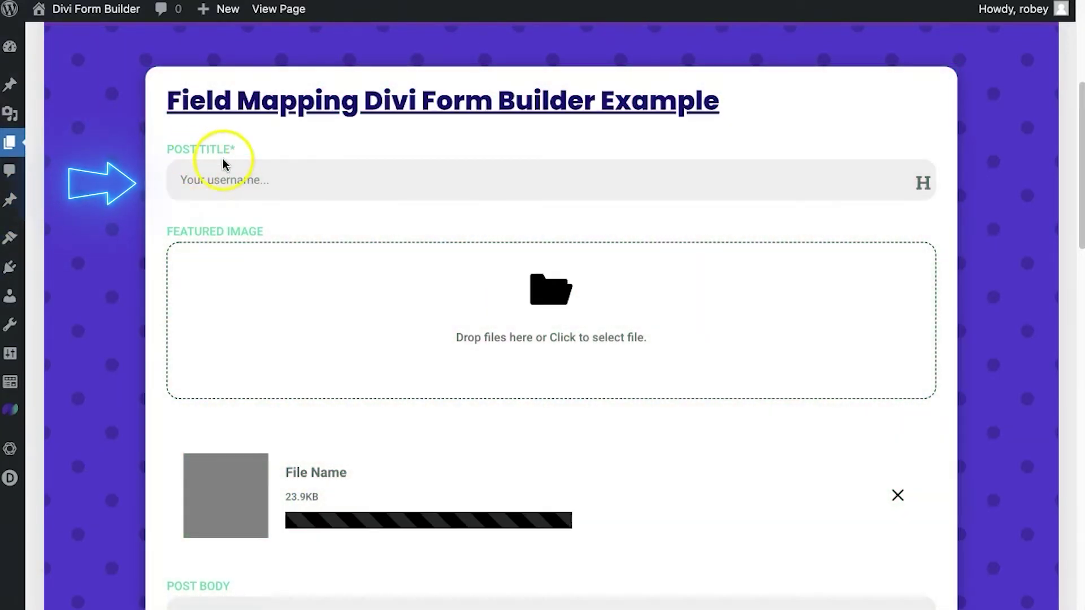
# Scroll through the page and bring up the form module's settings.
pyautogui.scroll(-10, 235, 550)
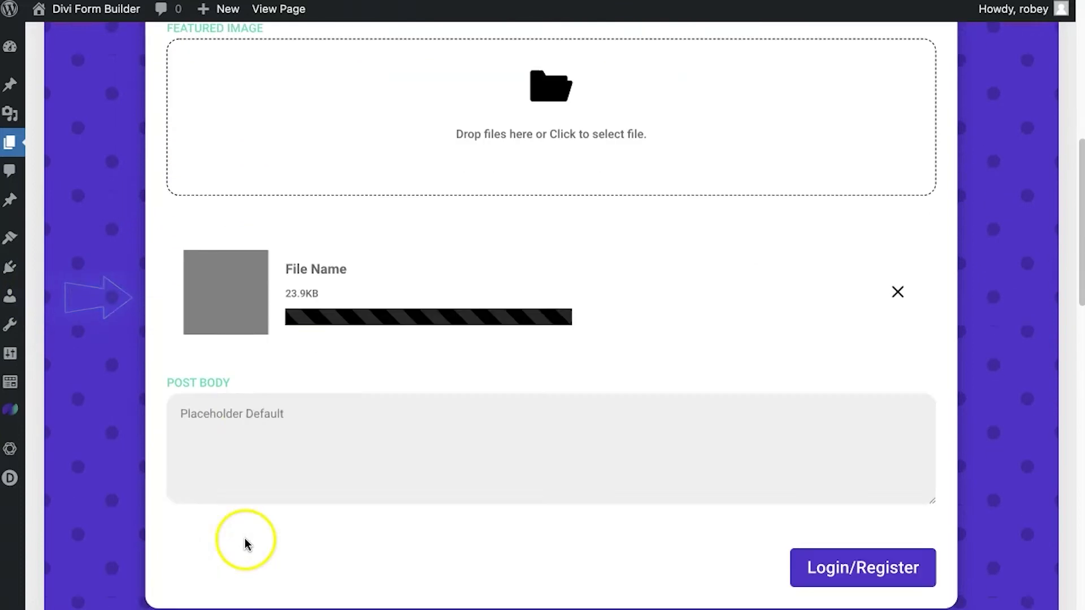
pyautogui.scroll(8, 411, 232)
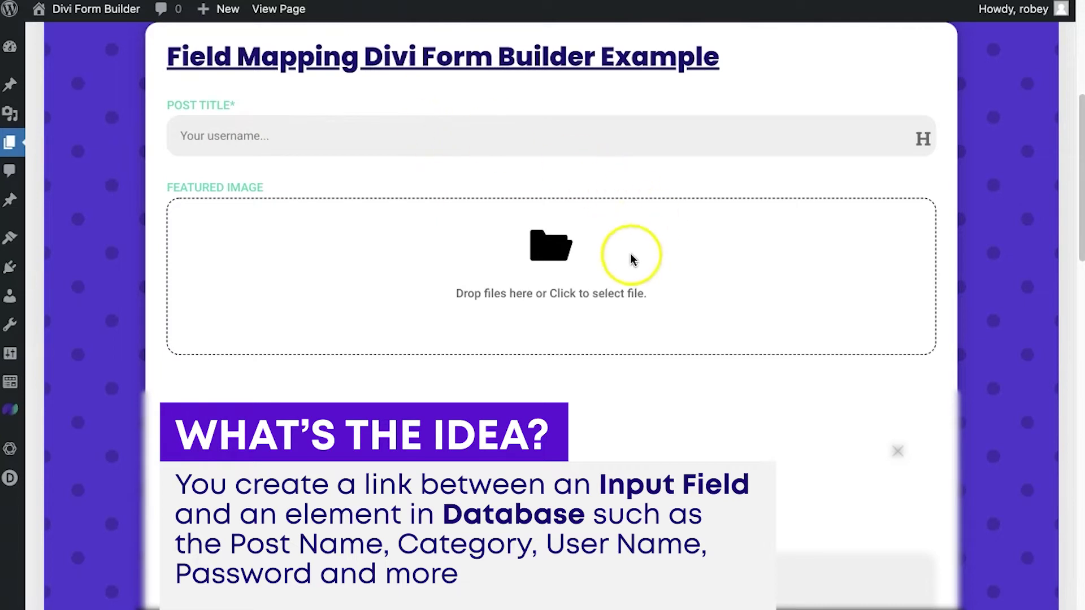
pyautogui.scroll(-3, 489, 283)
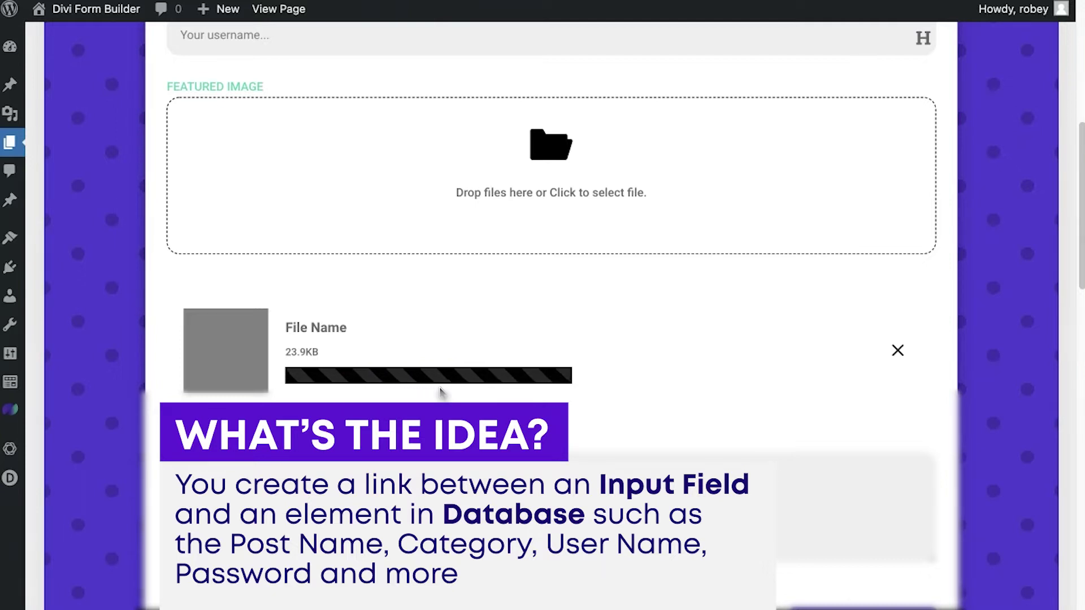
pyautogui.scroll(2, 489, 261)
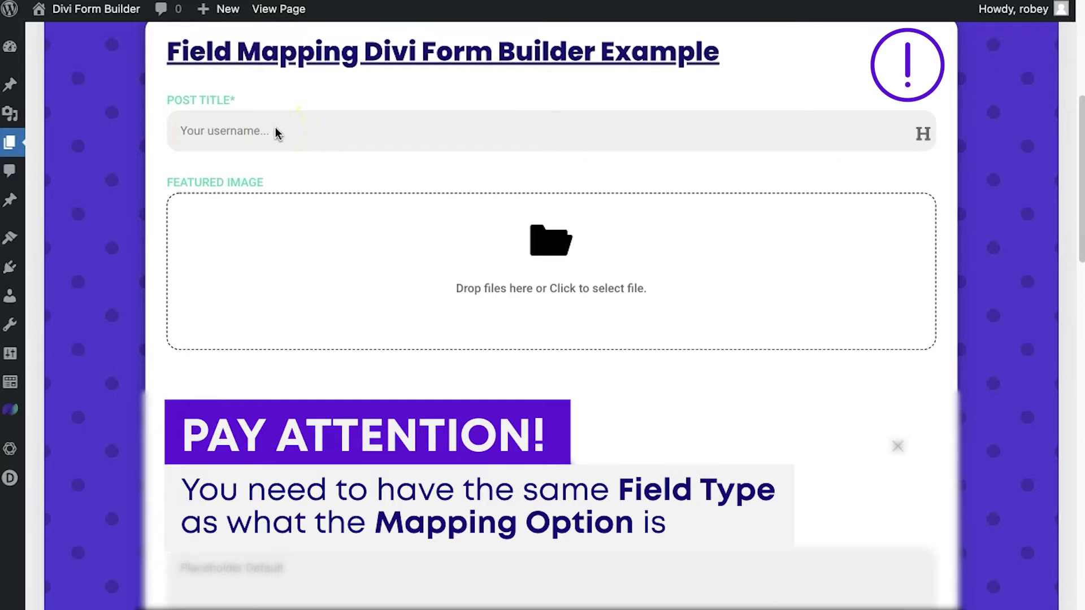
pyautogui.click(183, 110)
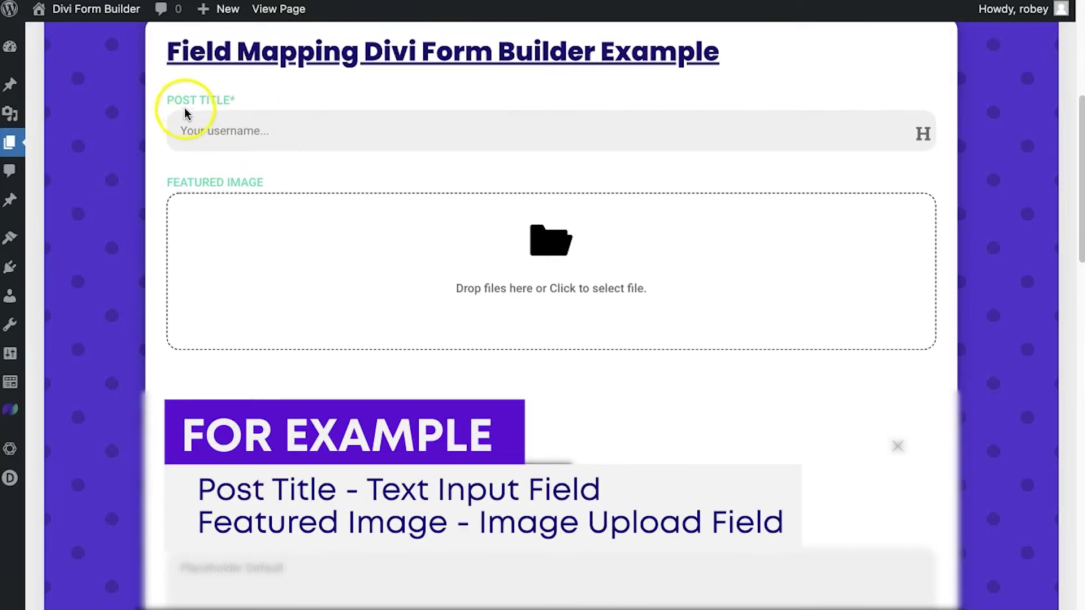
pyautogui.click(601, 146)
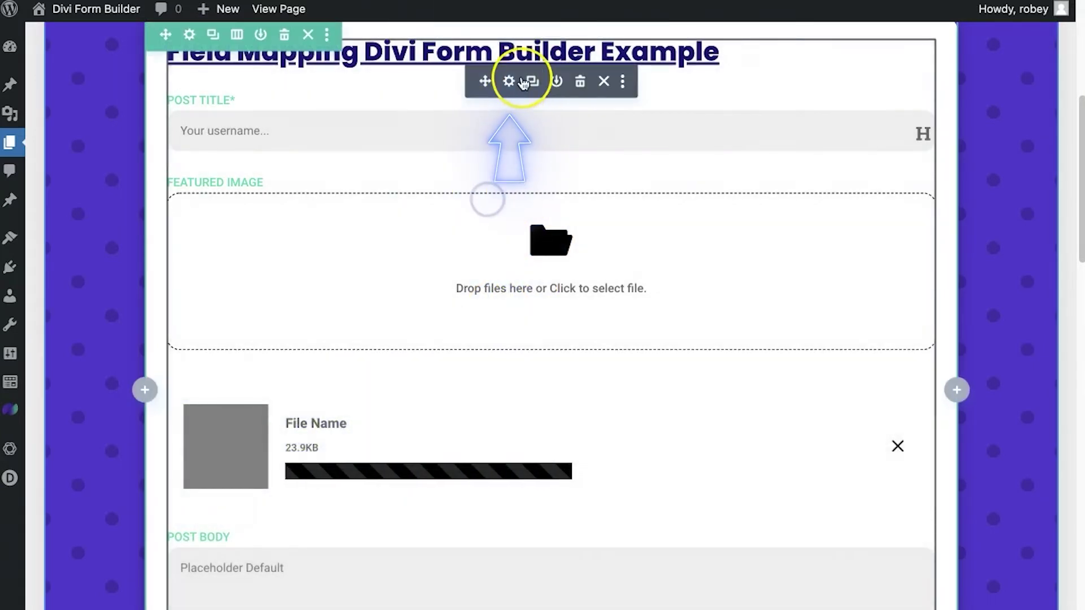
pyautogui.click(509, 81)
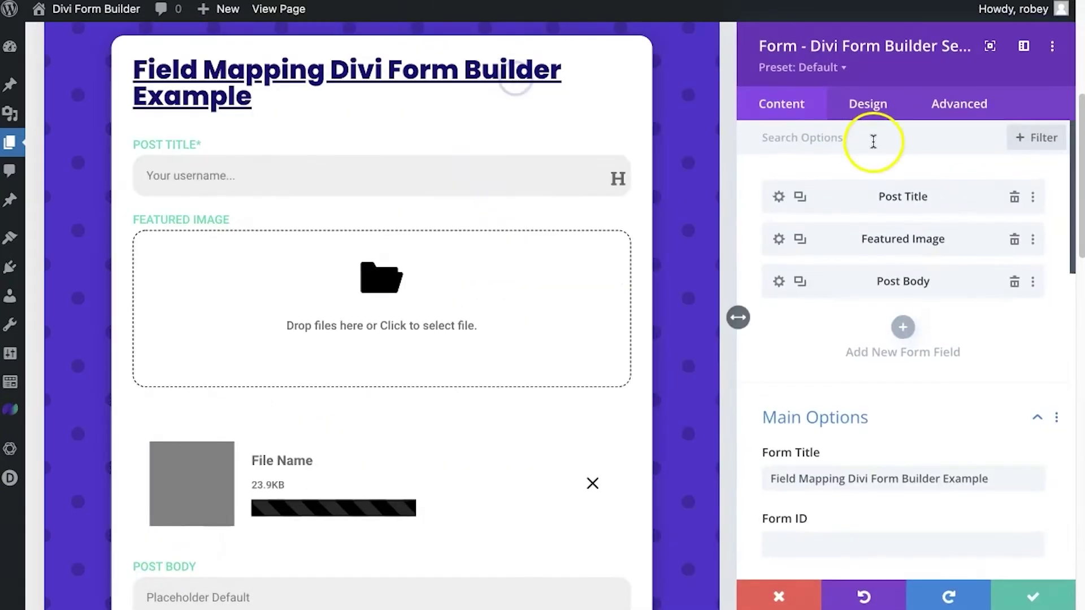
# Review the Post Title and Featured Image field settings, saving each unchanged.
pyautogui.click(779, 198)
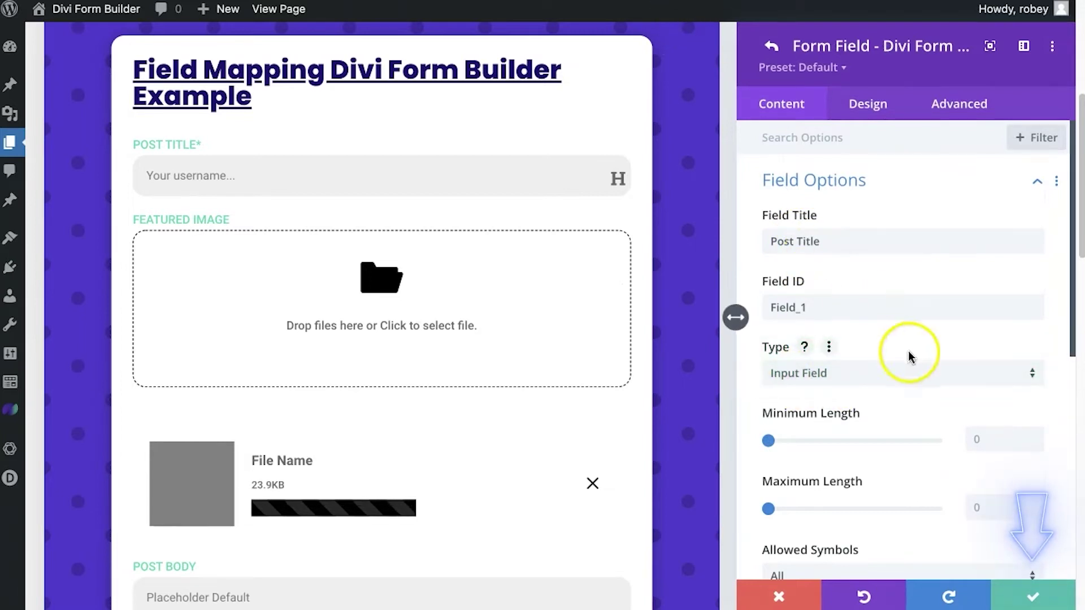
pyautogui.click(1058, 586)
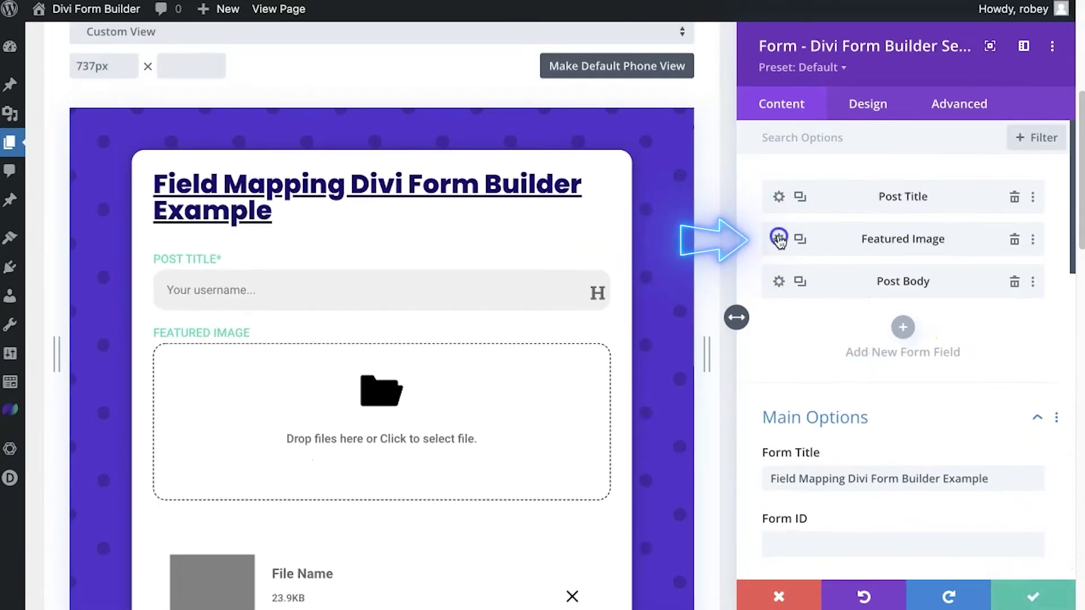
pyautogui.click(778, 238)
pyautogui.scroll(-1, 873, 368)
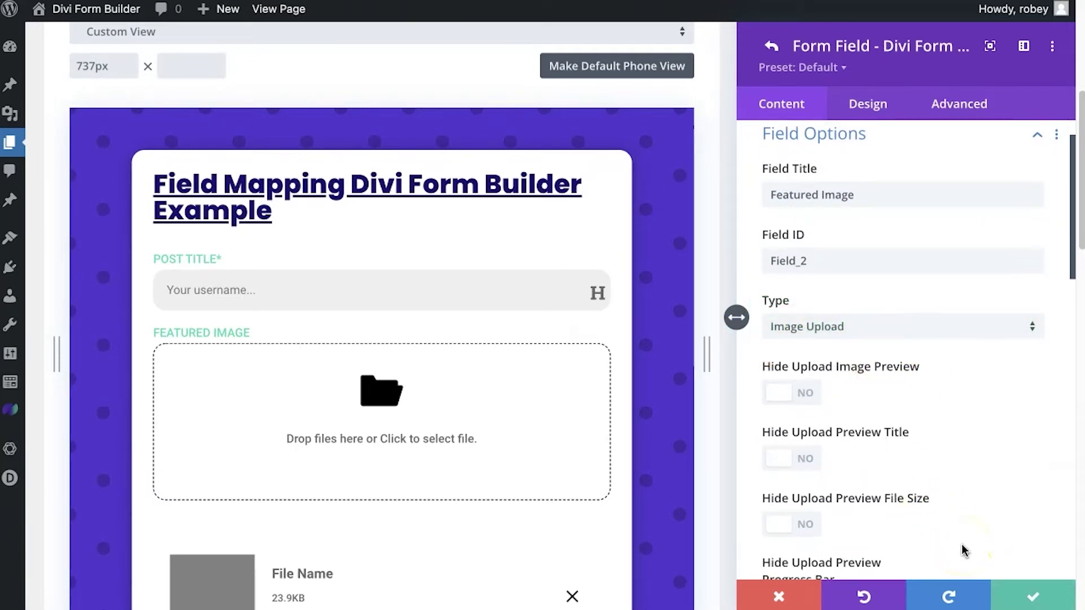
pyautogui.click(1018, 600)
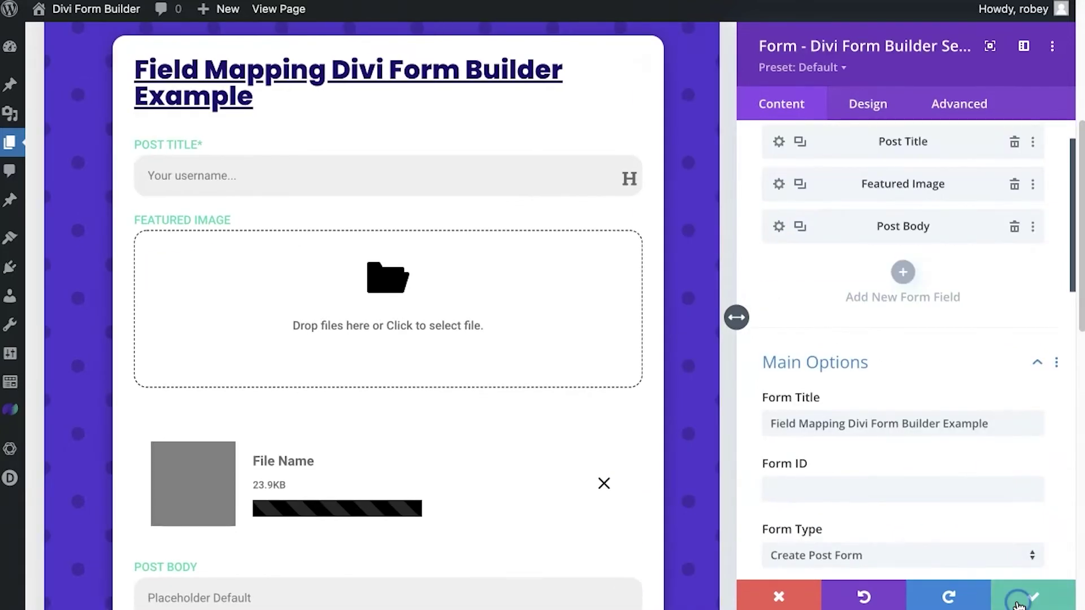
# Return to the Post Title field's settings panel.
pyautogui.scroll(-5, 927, 395)
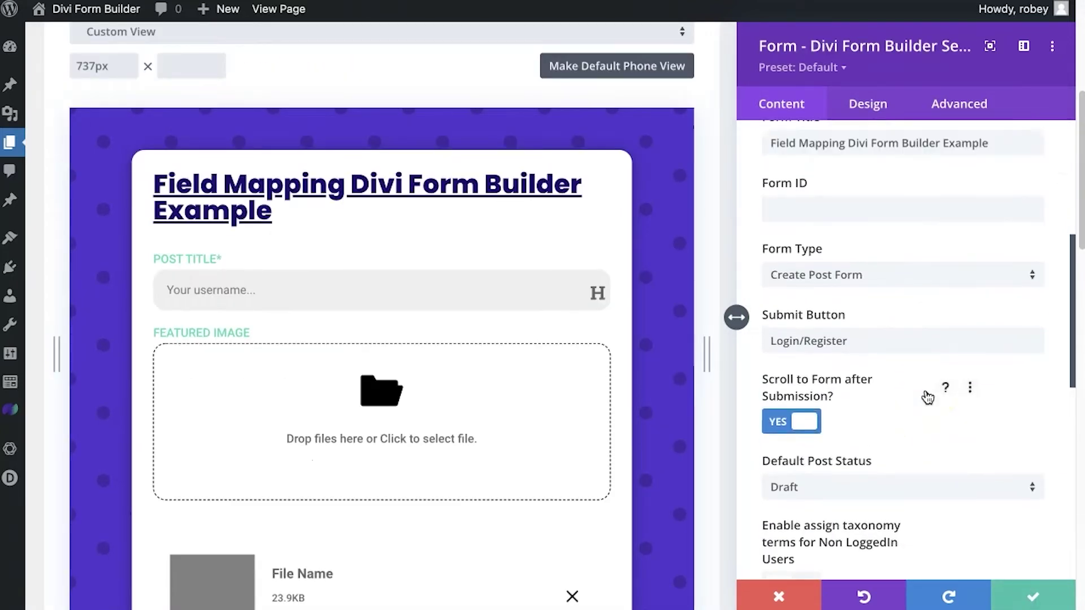
pyautogui.scroll(6, 927, 395)
pyautogui.click(771, 198)
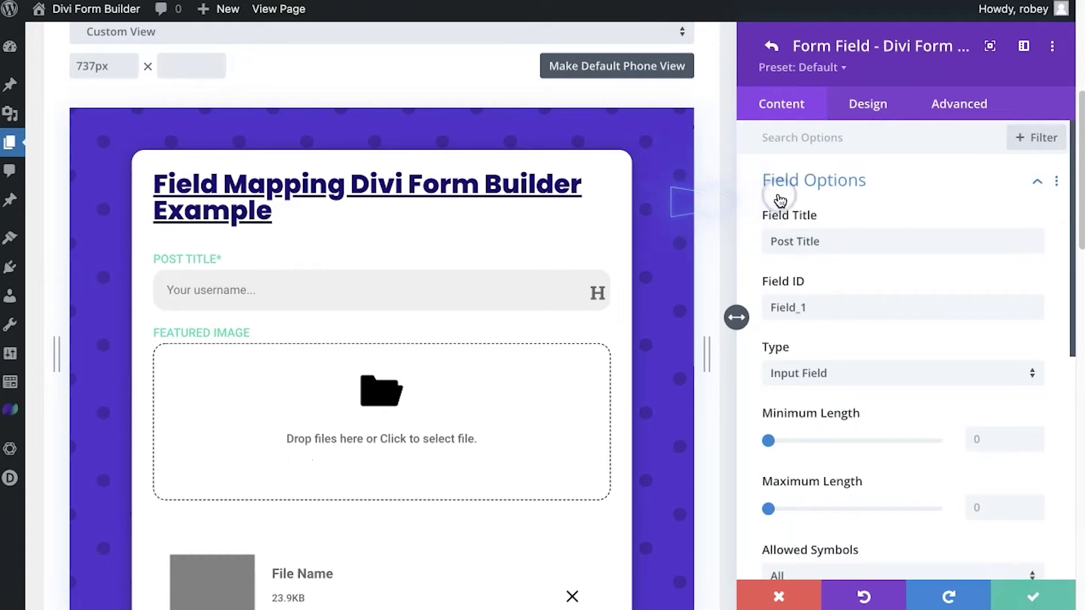
pyautogui.scroll(-7, 858, 269)
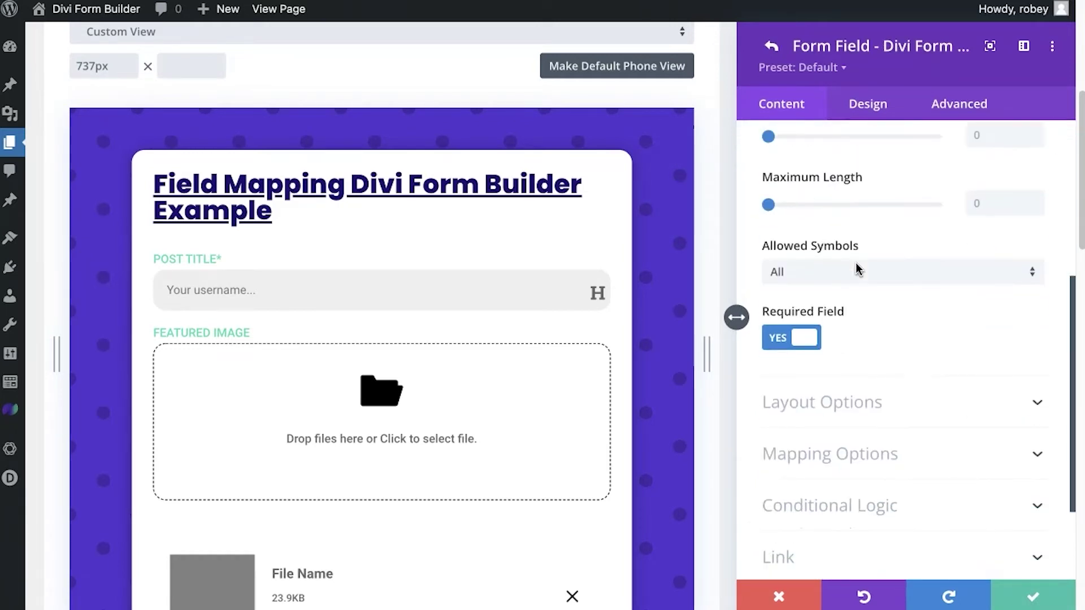
# Expand Post Title's Mapping Options and set Field Mapping Type to Custom Meta Field.
pyautogui.click(831, 355)
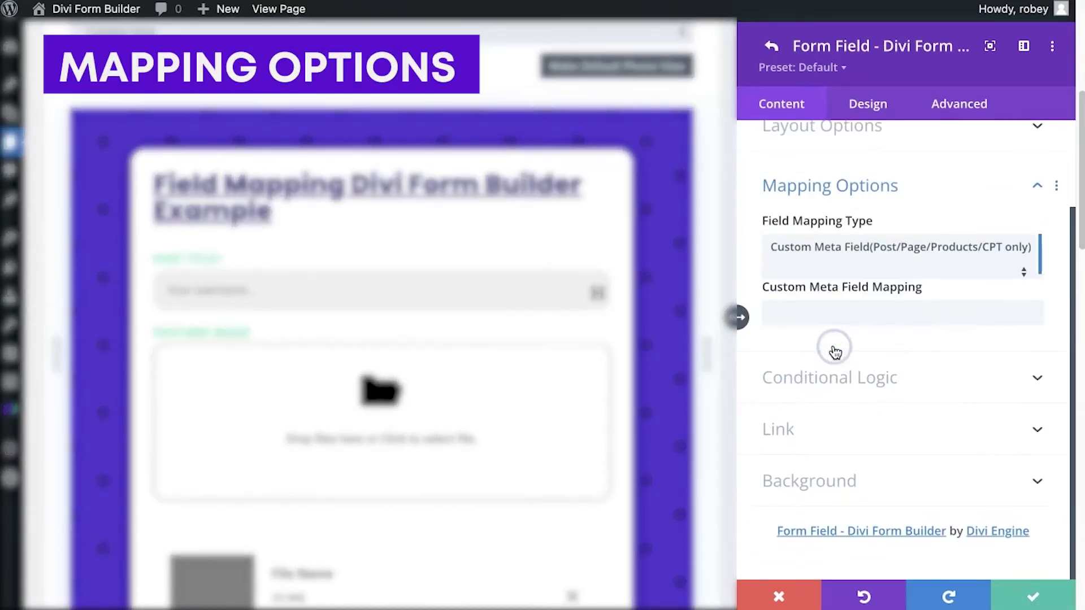
pyautogui.click(903, 252)
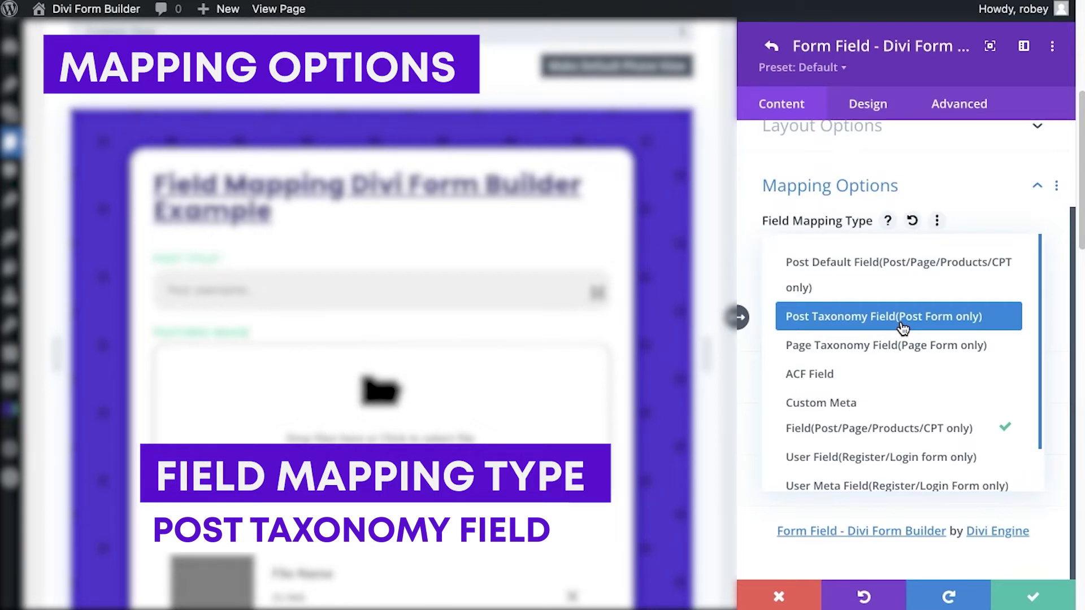
pyautogui.click(844, 377)
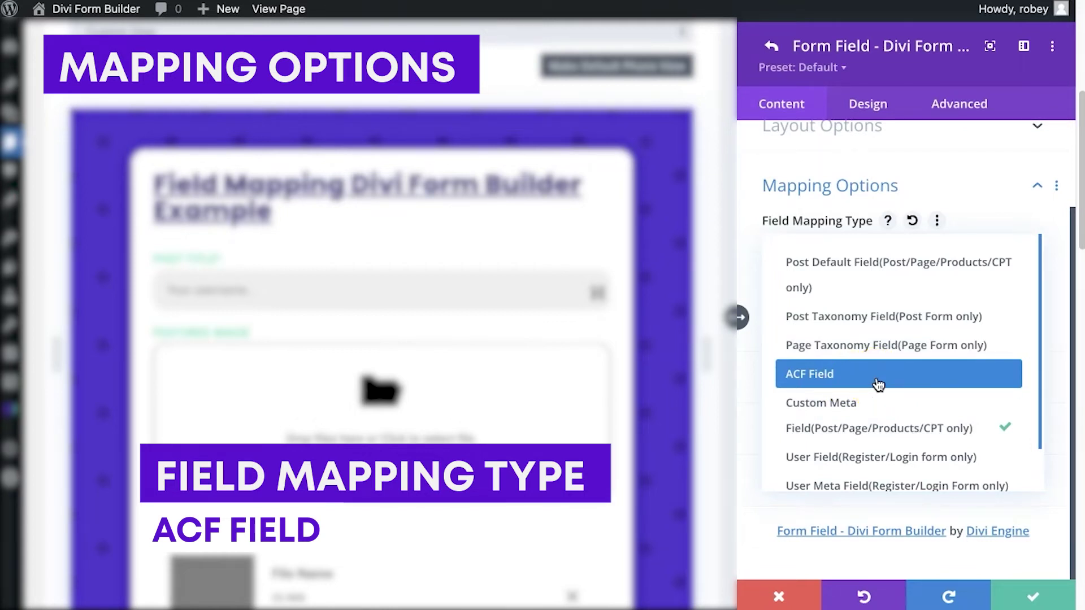
pyautogui.click(875, 406)
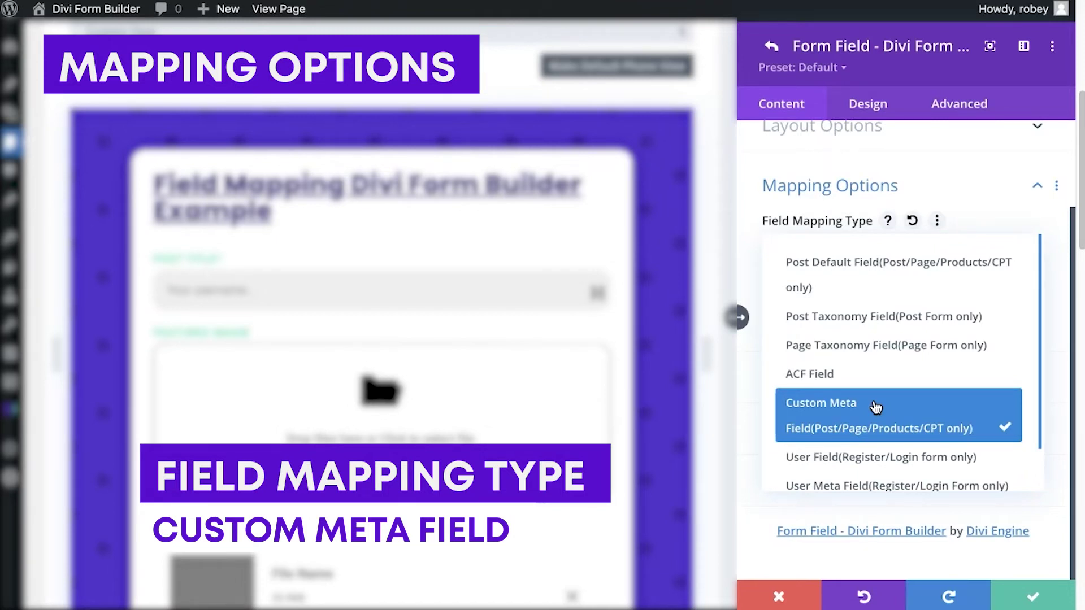
pyautogui.click(875, 407)
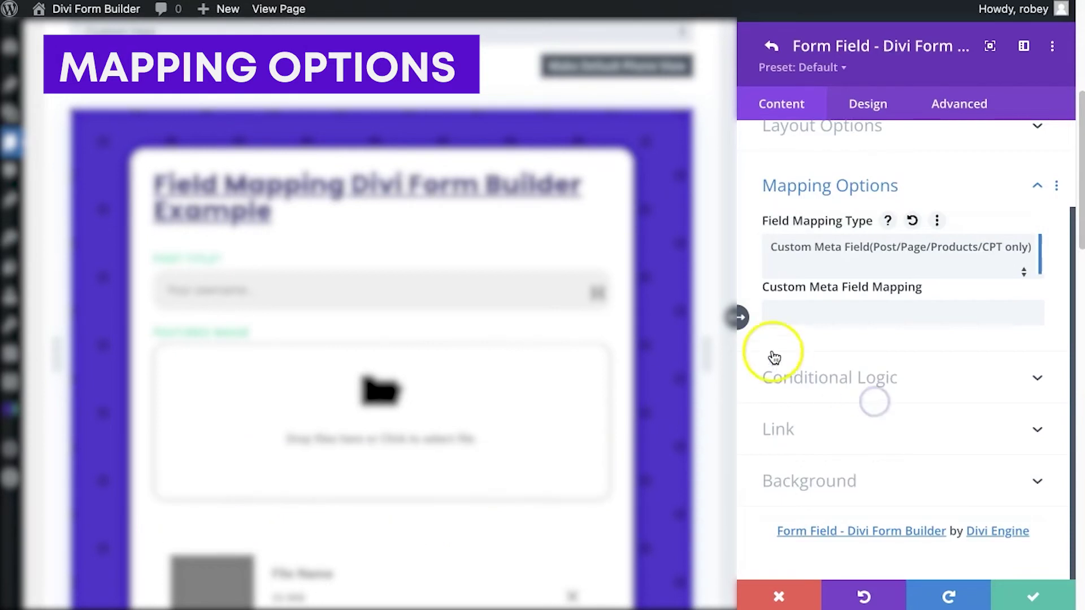
pyautogui.click(823, 309)
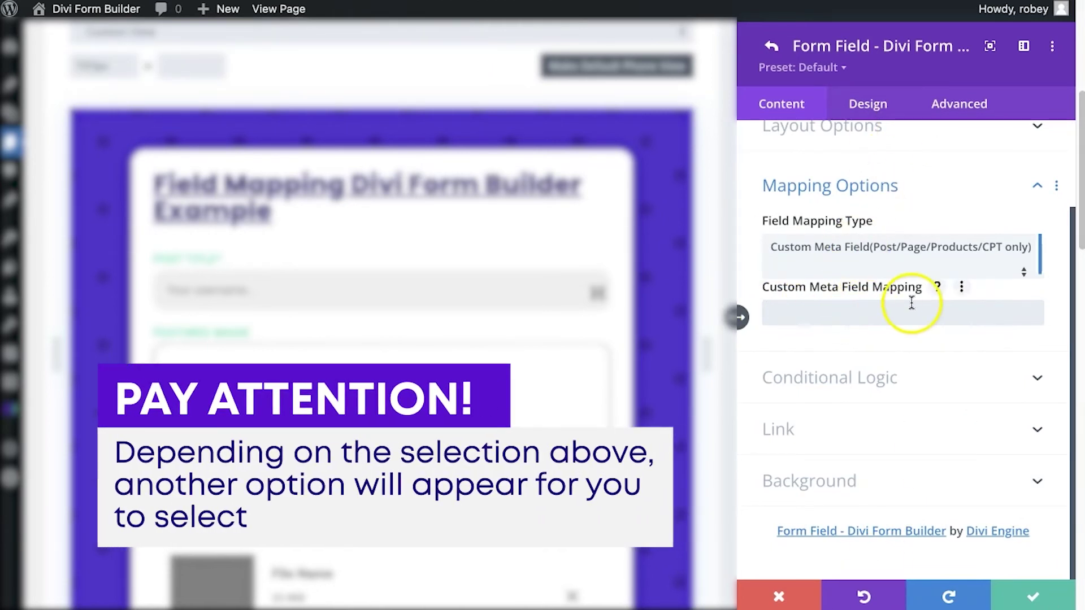
# Try Post Title's mapping as the Tag taxonomy, then as an ACF Field.
pyautogui.click(951, 261)
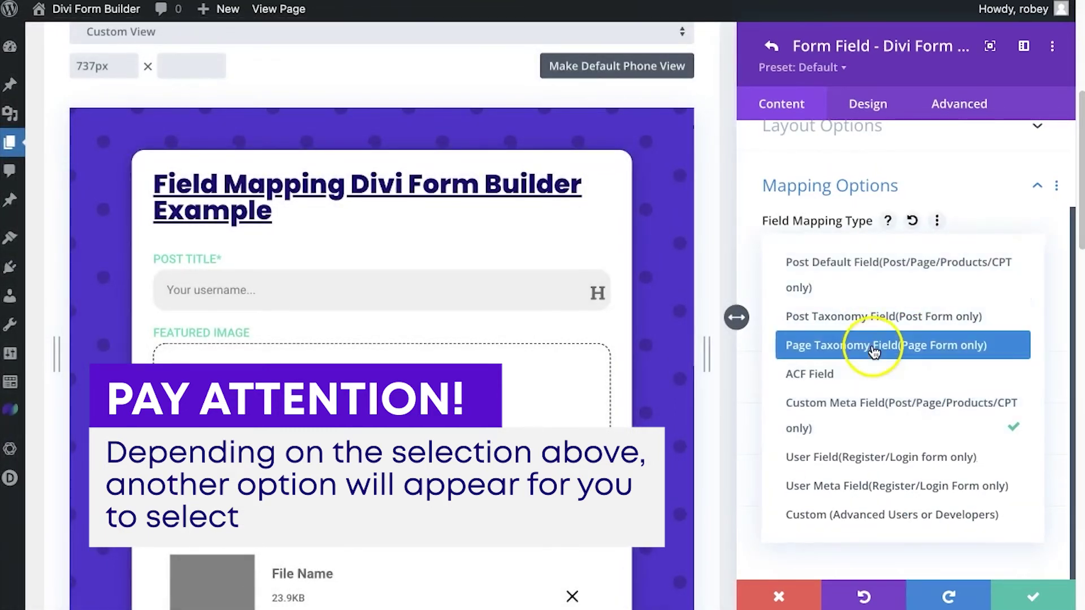
pyautogui.click(890, 319)
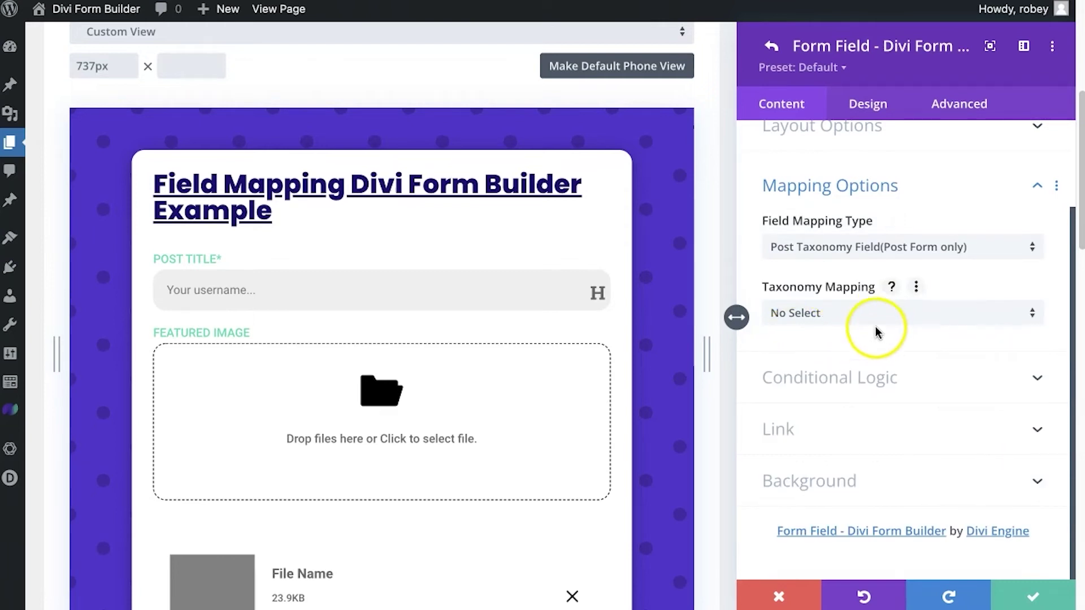
pyautogui.click(880, 317)
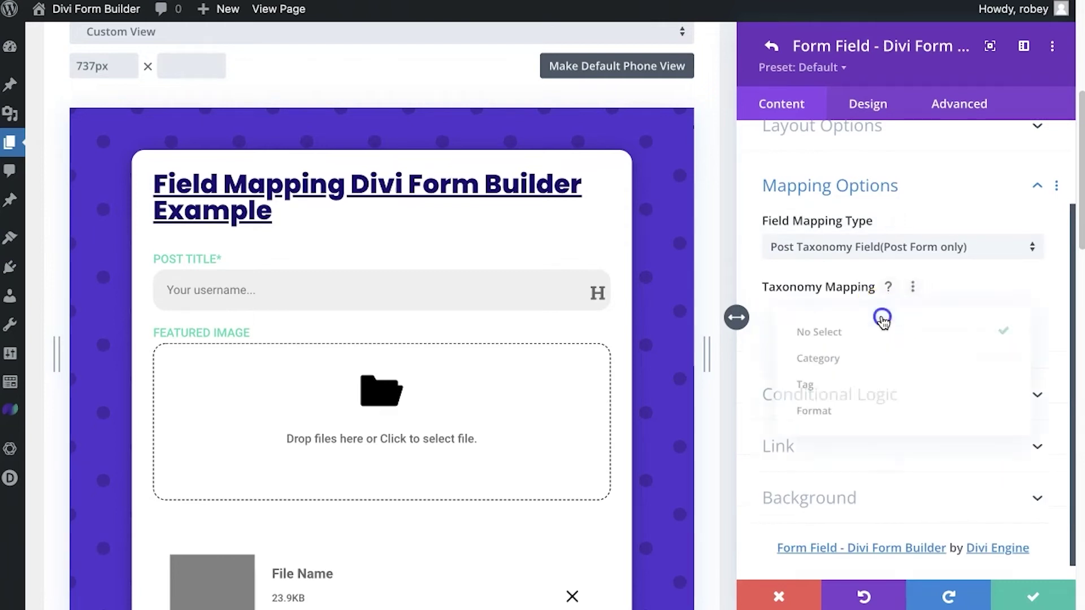
pyautogui.click(866, 376)
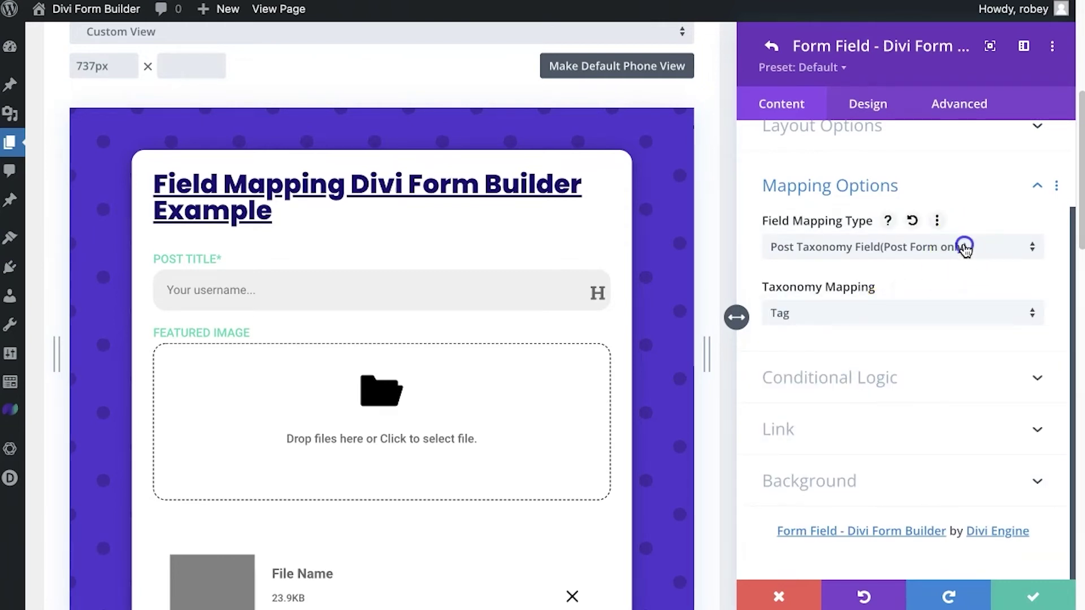
pyautogui.click(964, 248)
pyautogui.click(903, 373)
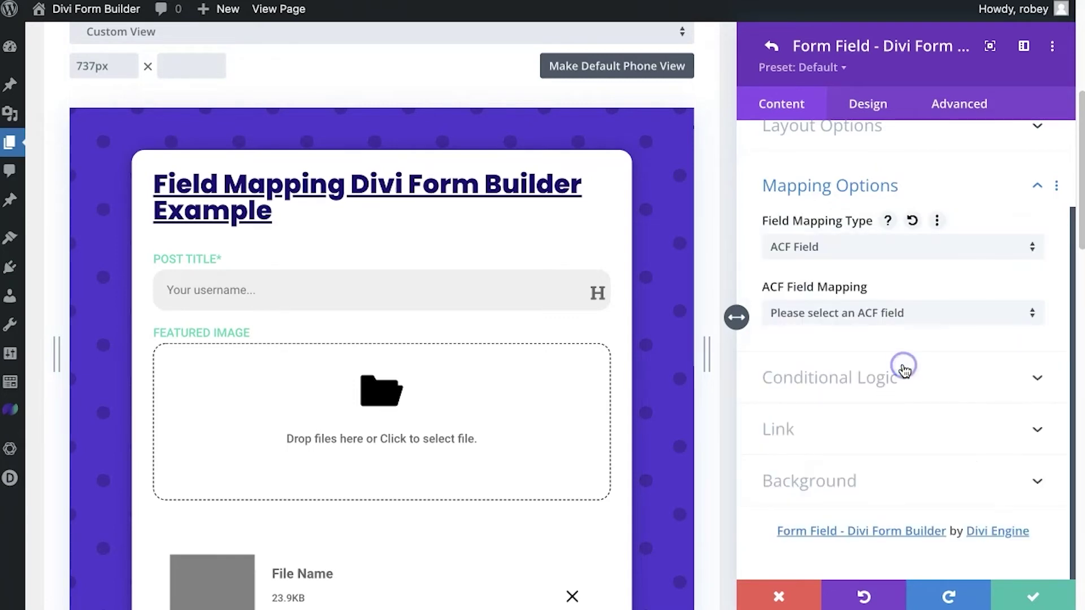
pyautogui.click(831, 323)
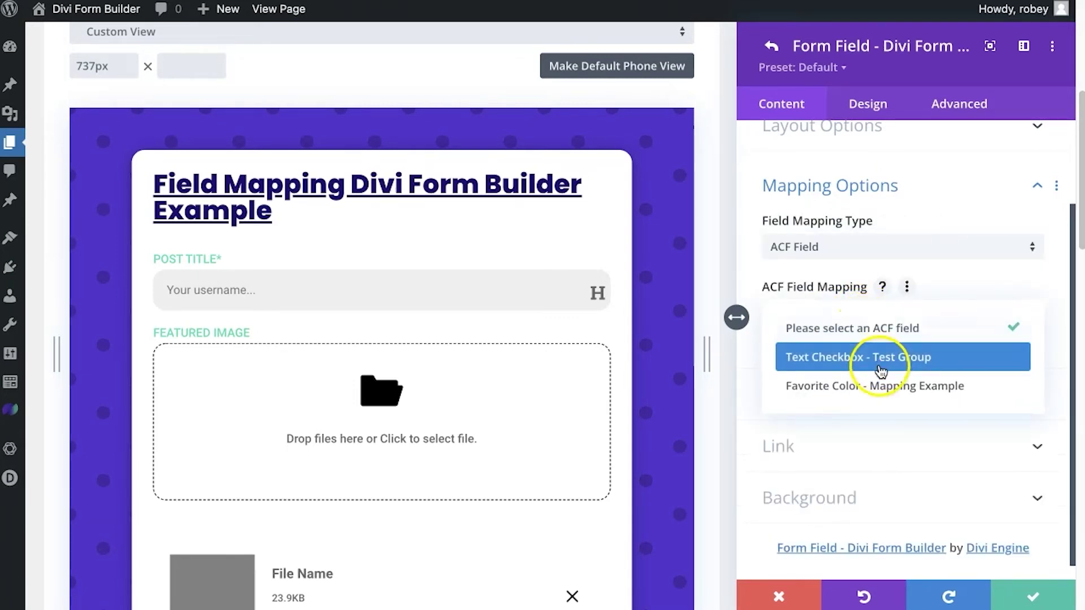
pyautogui.click(976, 219)
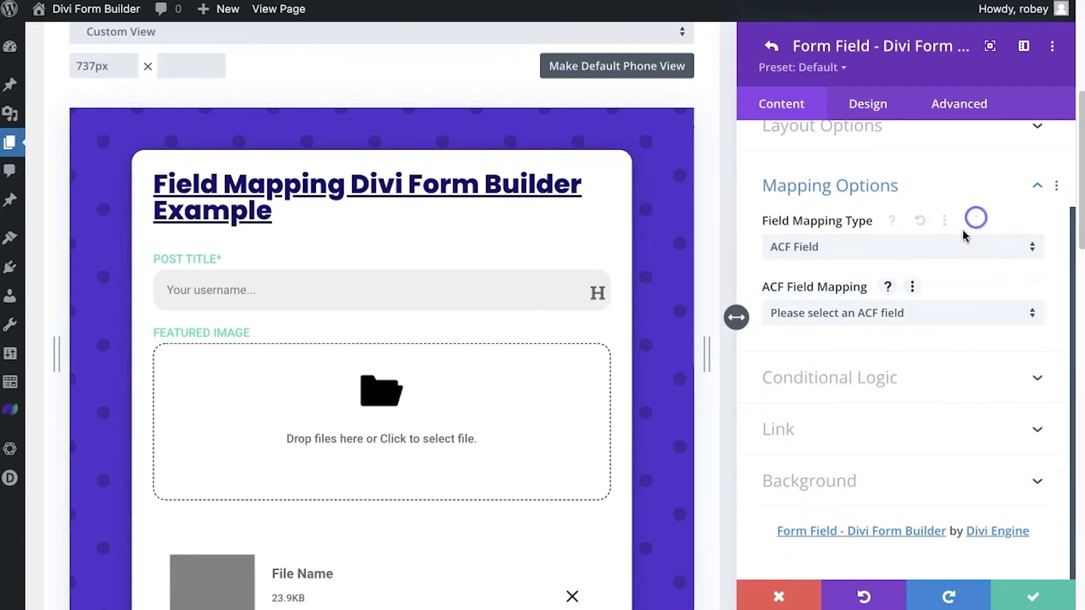
# Map Post Title as a Post Default Field to Post Title and save.
pyautogui.click(927, 252)
pyautogui.click(921, 271)
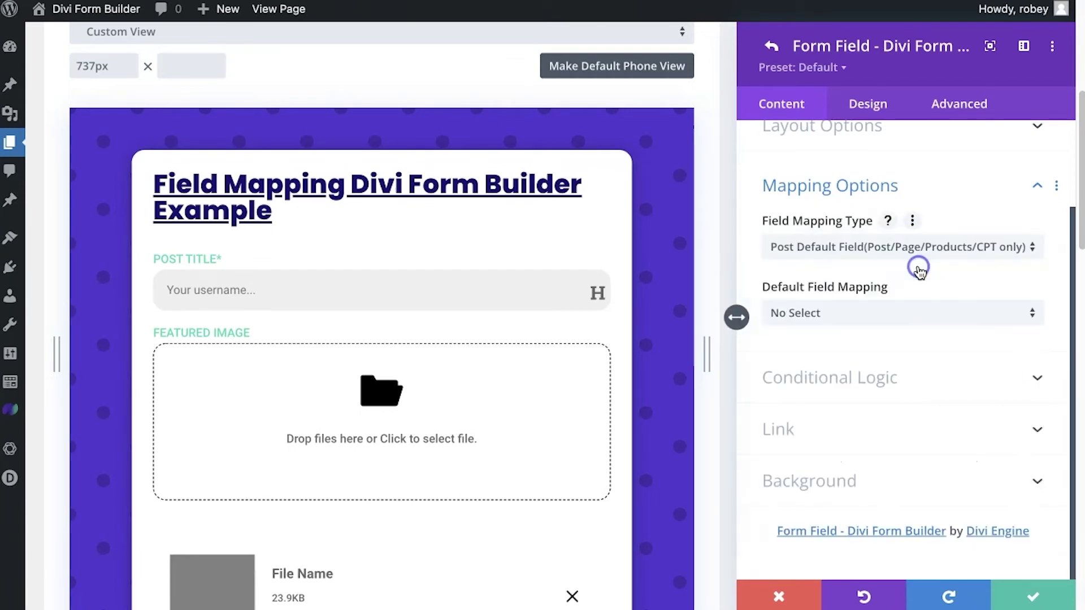
pyautogui.click(879, 328)
pyautogui.click(869, 351)
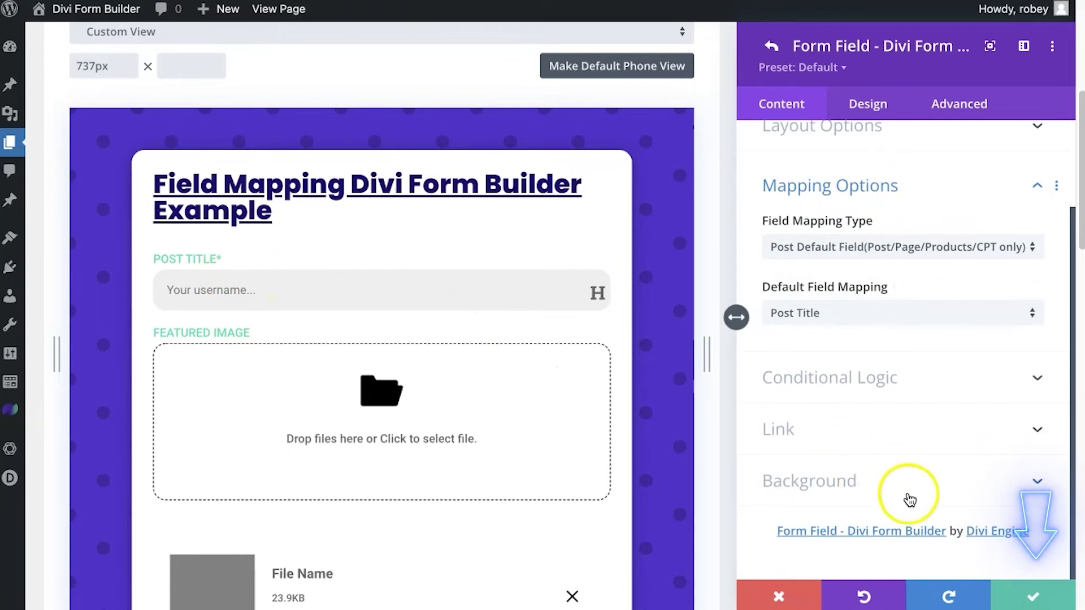
pyautogui.click(1032, 597)
# Set the Featured Image field's Default Field Mapping to Featured Image and save.
pyautogui.scroll(10, 842, 213)
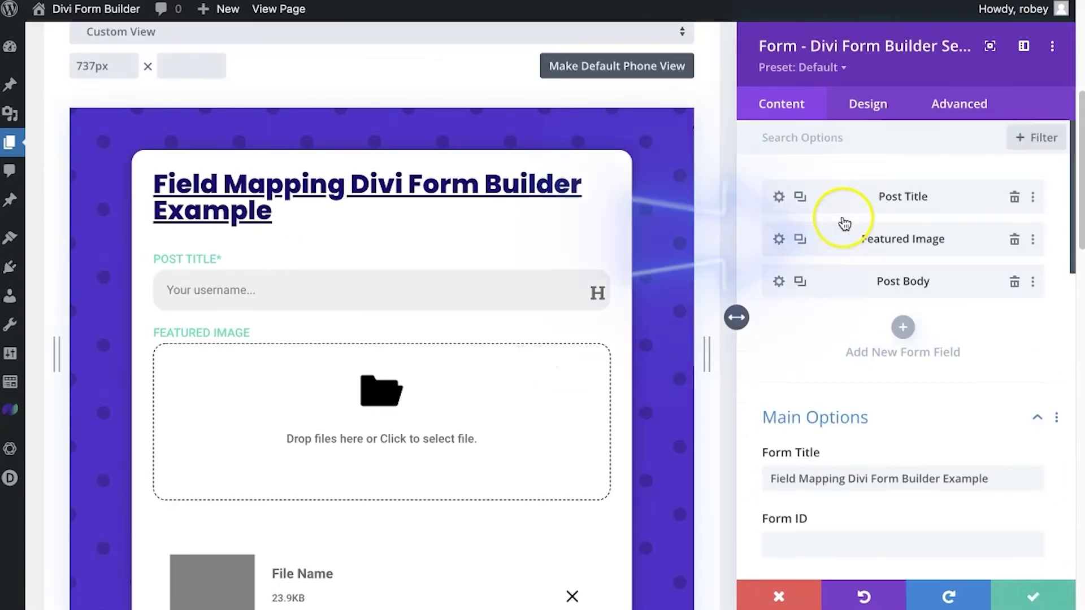
pyautogui.click(779, 239)
pyautogui.scroll(-5, 909, 339)
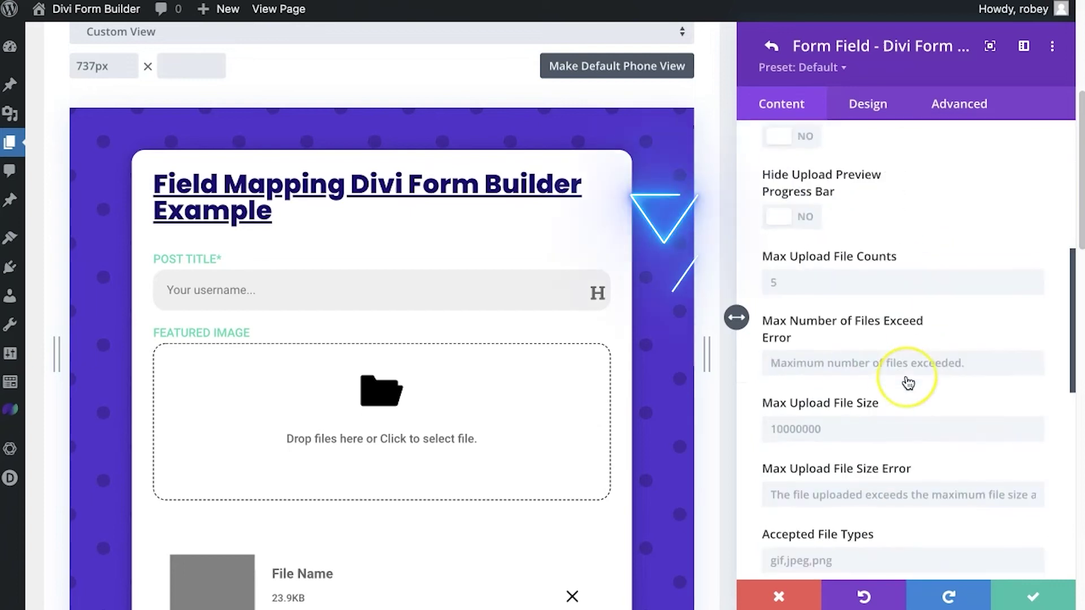
pyautogui.scroll(-9, 908, 367)
pyautogui.click(897, 339)
pyautogui.scroll(-3, 881, 344)
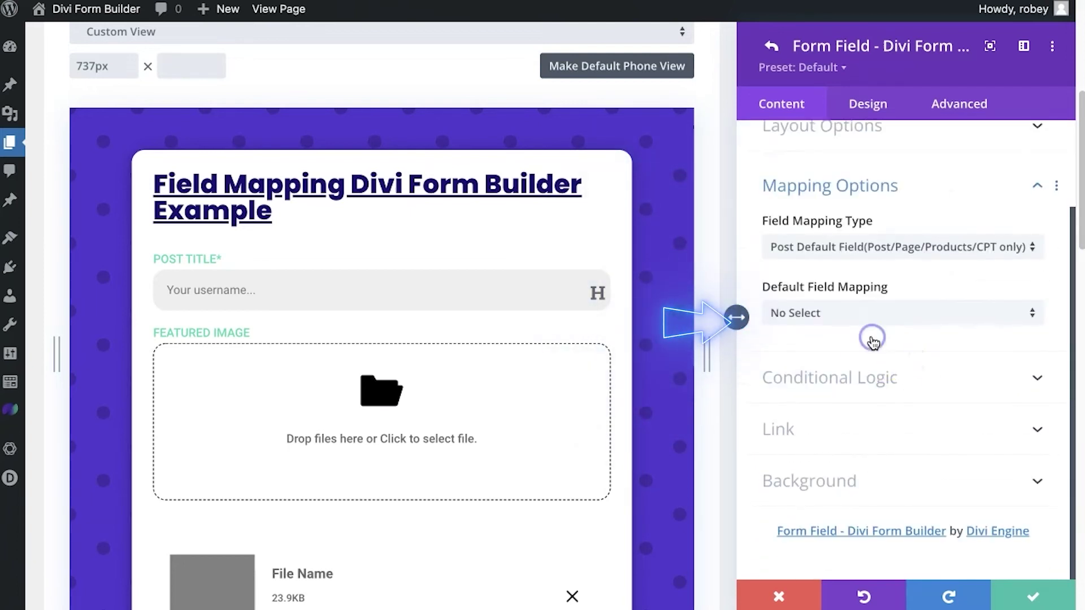
pyautogui.click(800, 316)
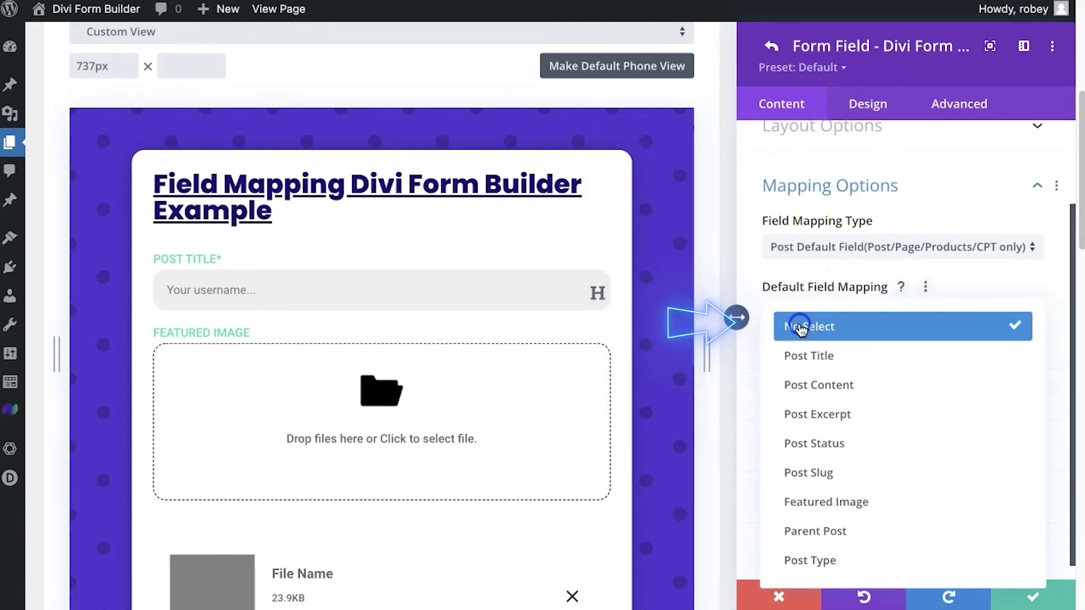
pyautogui.click(877, 512)
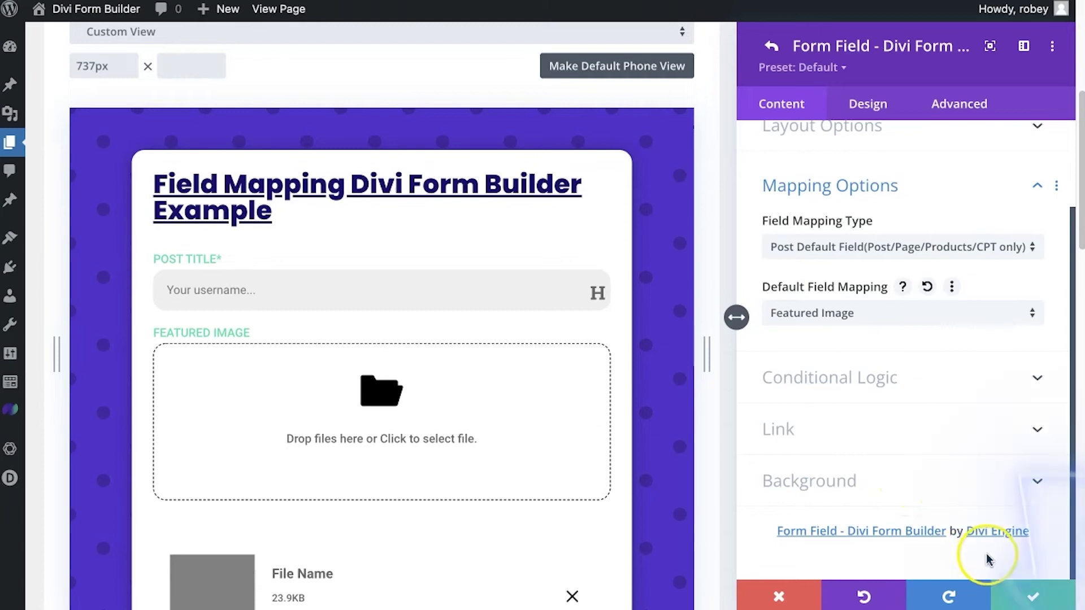
pyautogui.click(1037, 592)
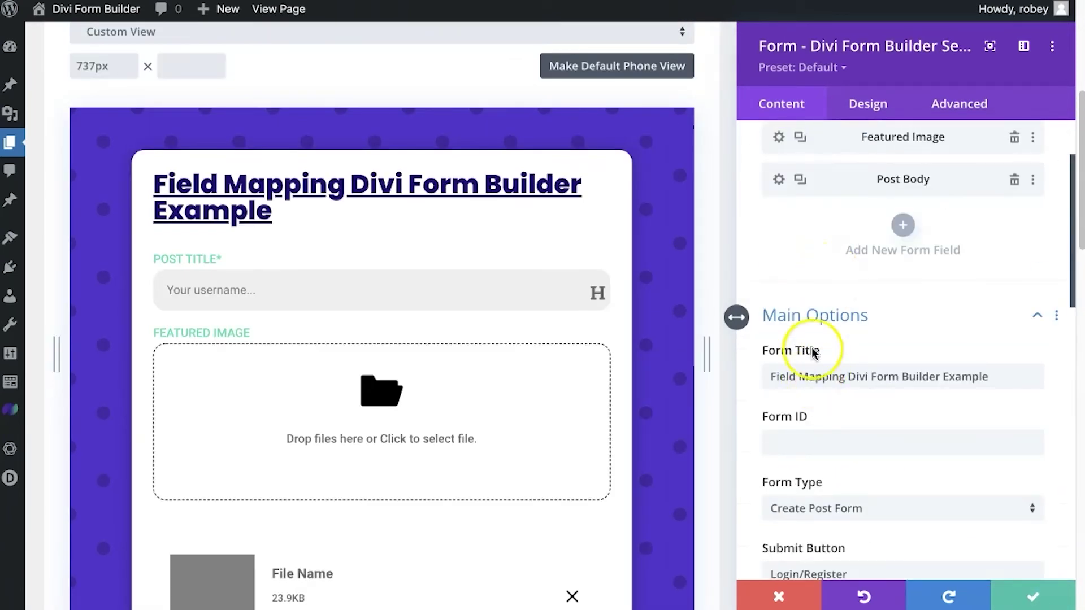
# Set the Post Body field's Default Field Mapping to Post Content and save.
pyautogui.click(779, 180)
pyautogui.scroll(-3, 864, 265)
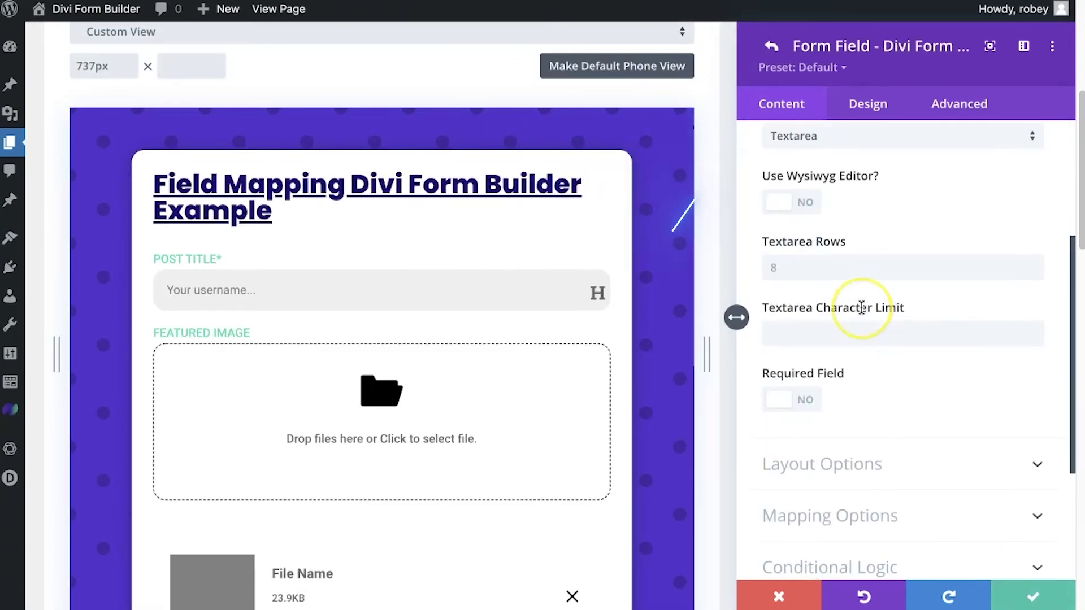
pyautogui.scroll(-4, 861, 308)
pyautogui.click(864, 316)
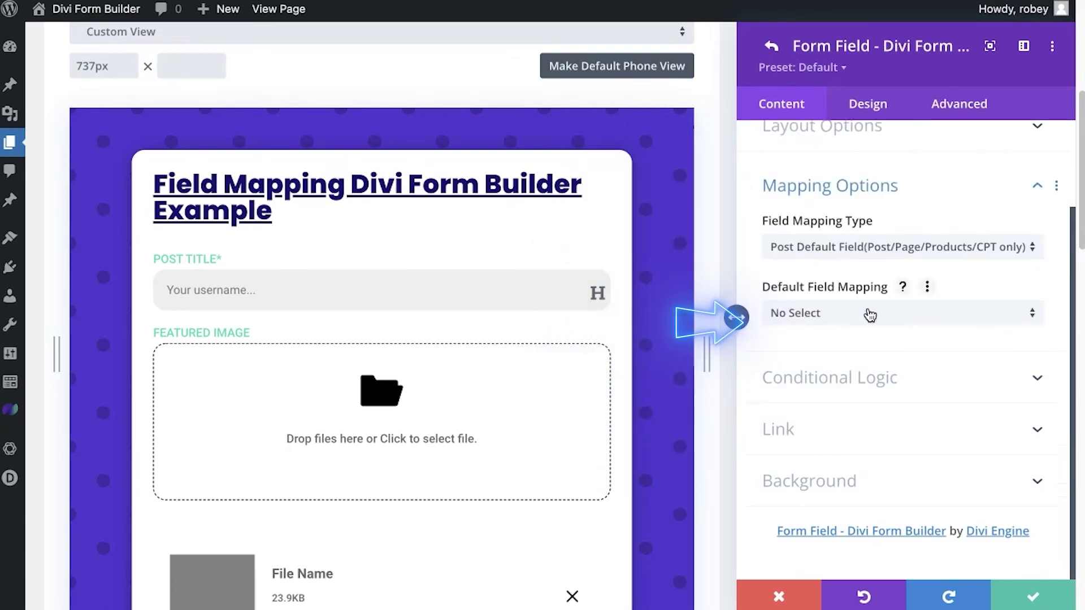
pyautogui.click(870, 315)
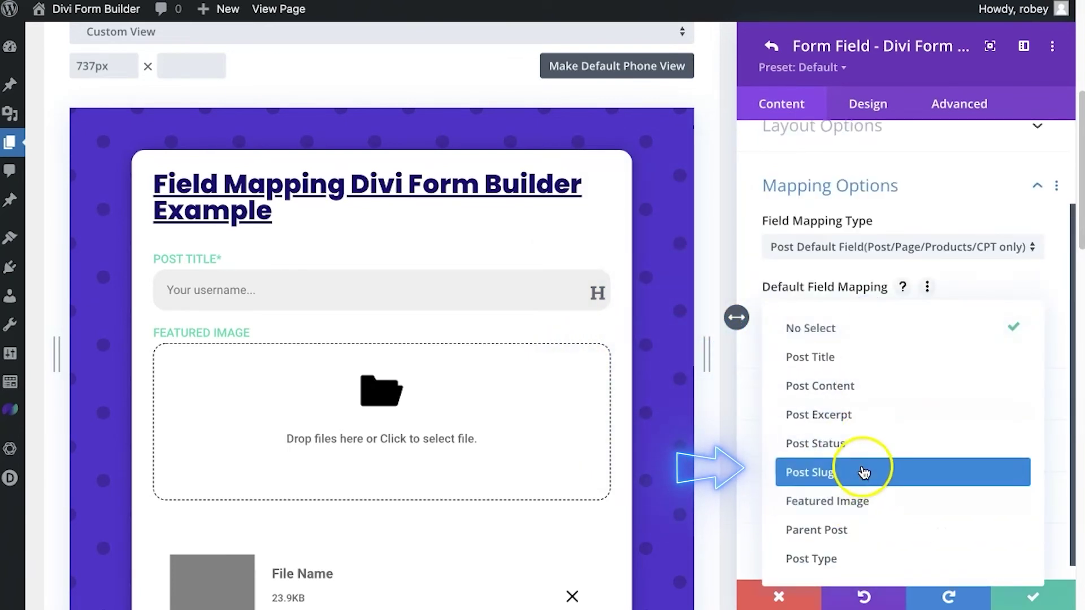
pyautogui.click(867, 388)
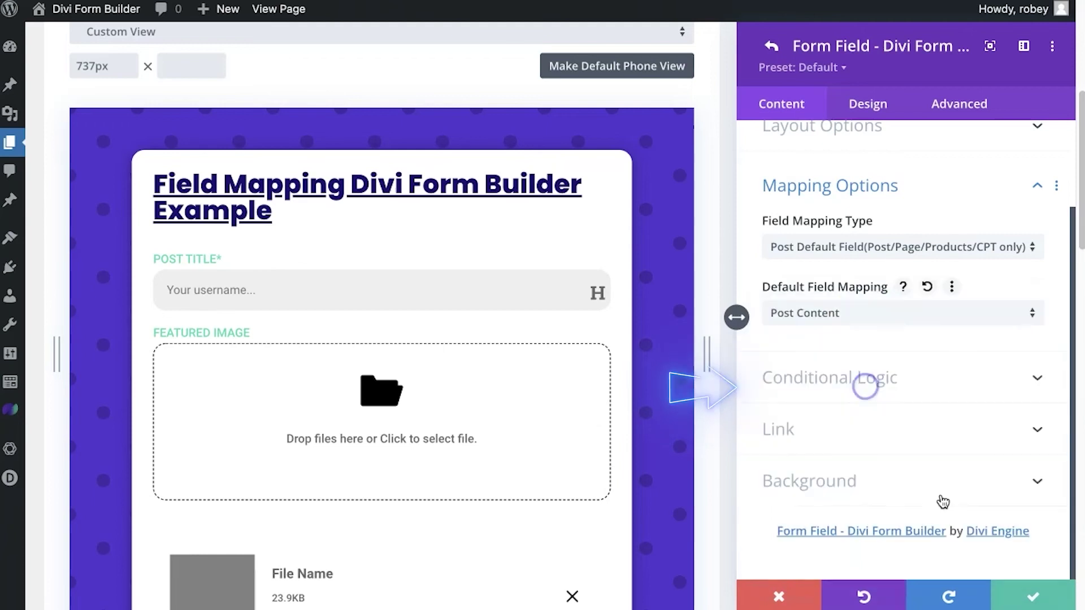
pyautogui.click(1017, 600)
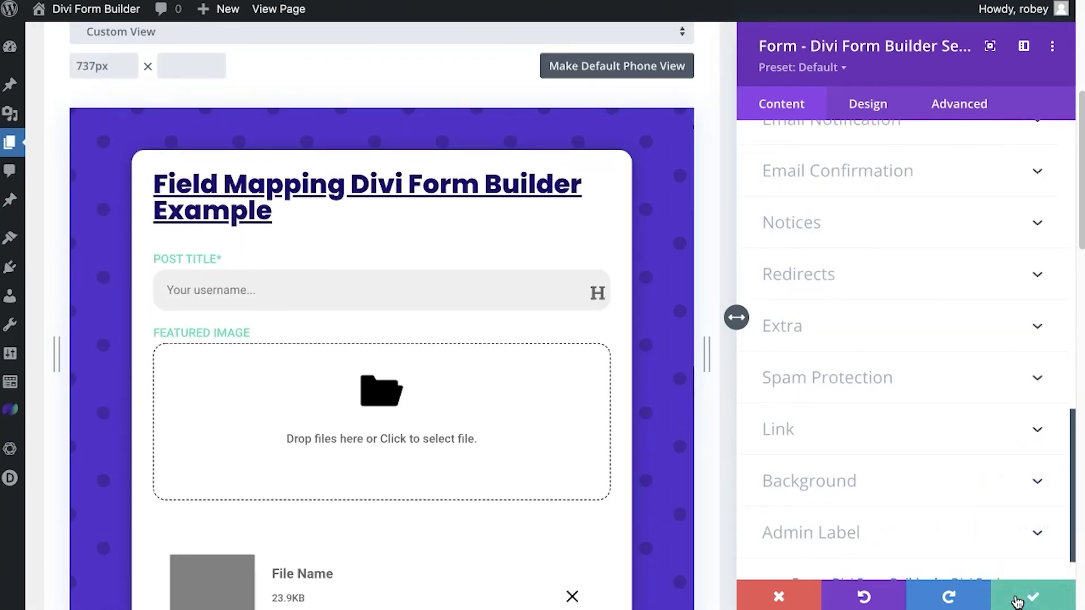